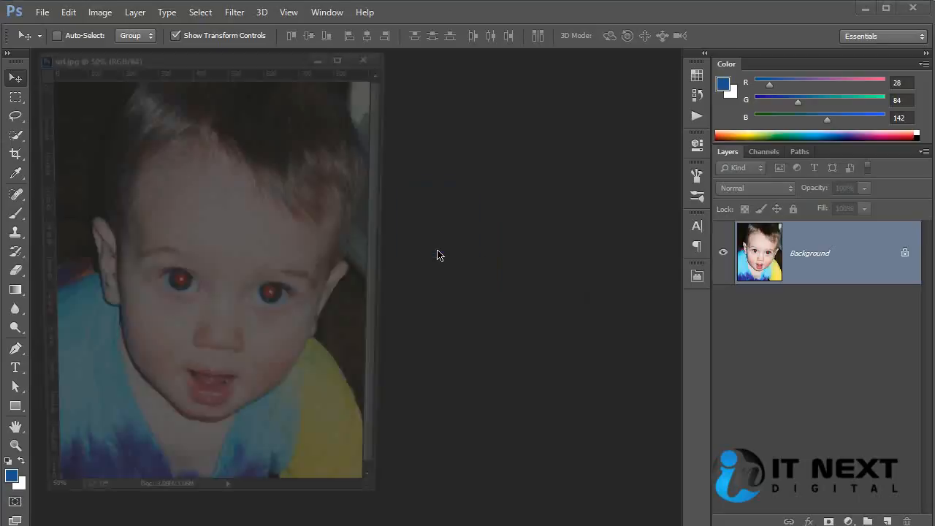
- Duplicate the background layer and remove the red pupils from both of the baby's eyes with the Red Eye tool
drag(392, 301, 618, 303)
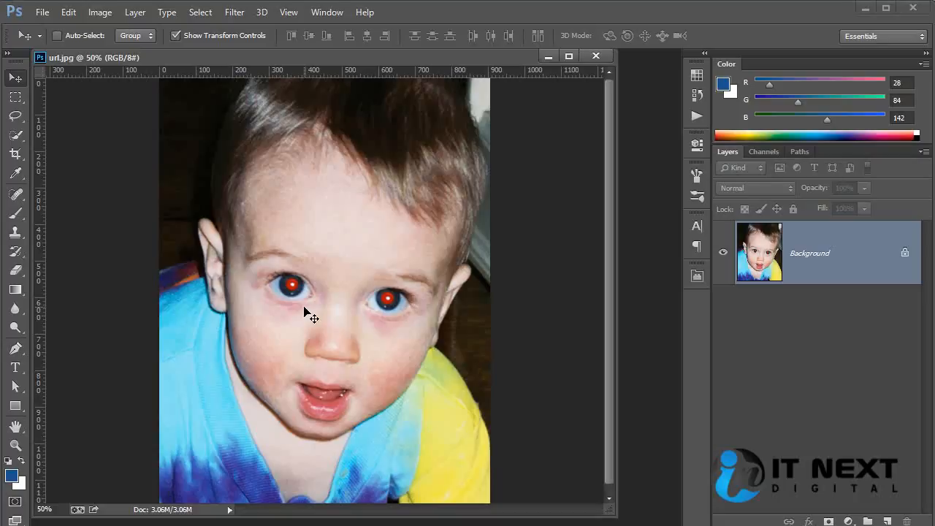
key(ctrl+j)
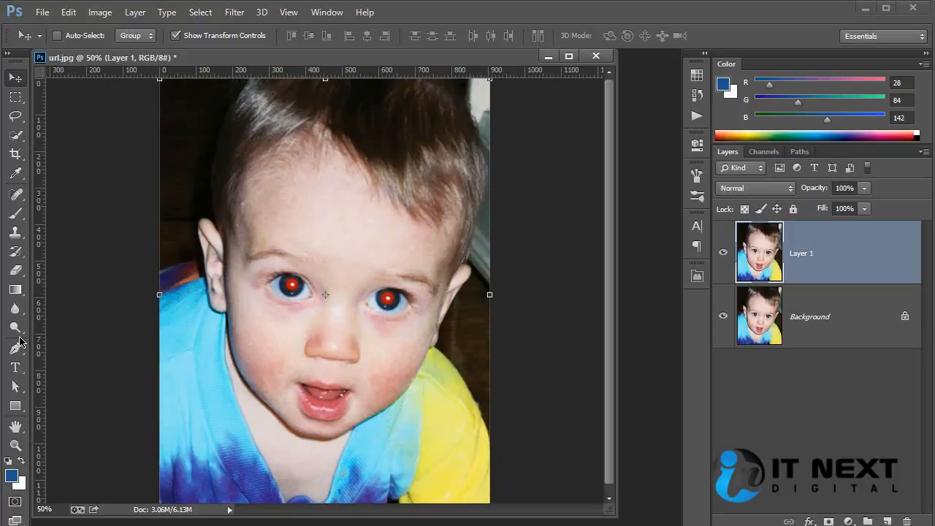
click(13, 196)
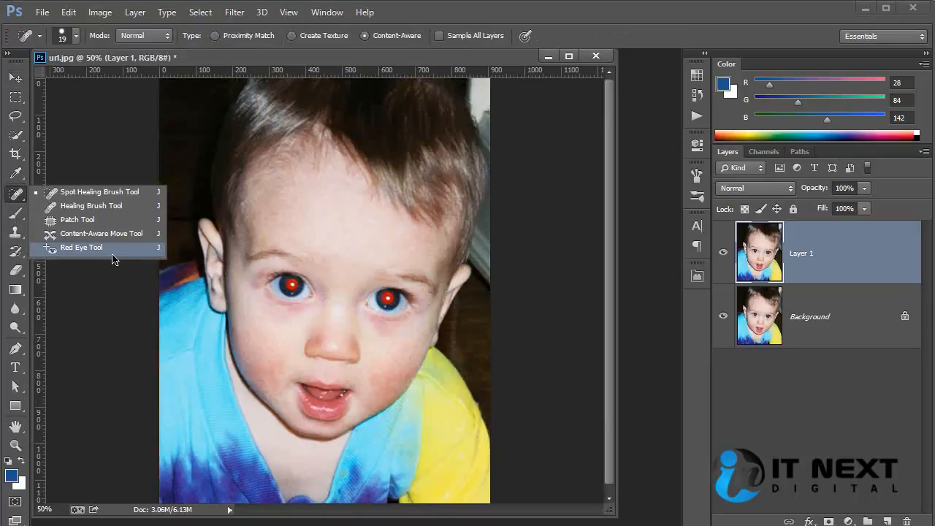
click(80, 247)
drag(272, 264, 310, 304)
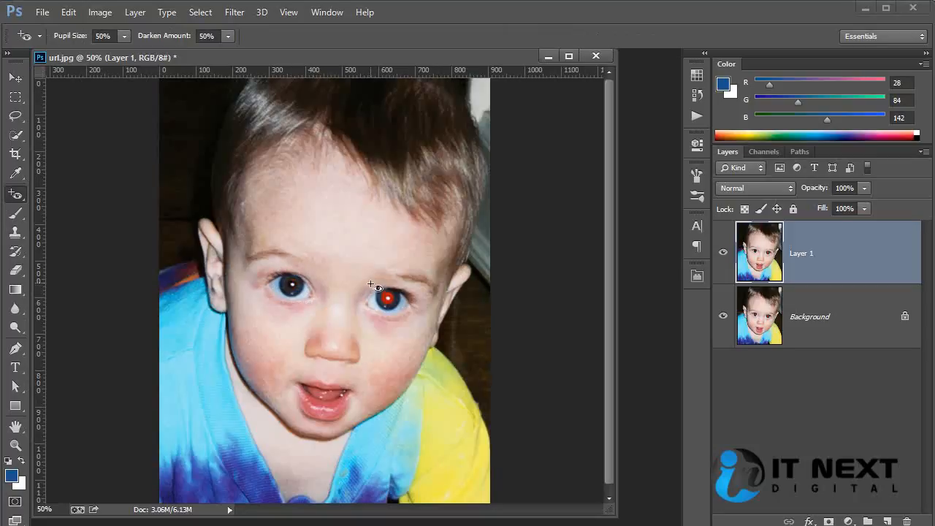
drag(366, 272, 408, 329)
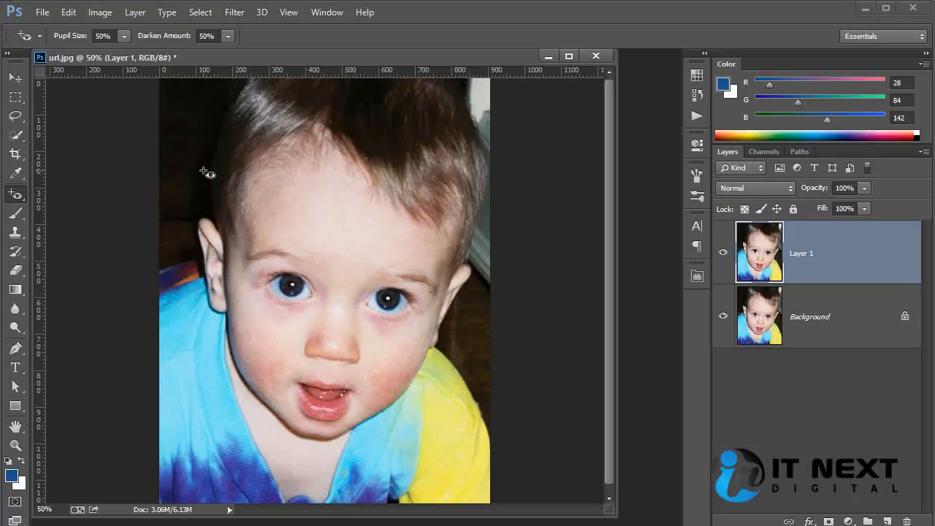
- Close url.jpg without saving, open LIFEstyle_News_MiXture_Images_63_244.jpg and enlarge its document window
click(596, 56)
click(472, 218)
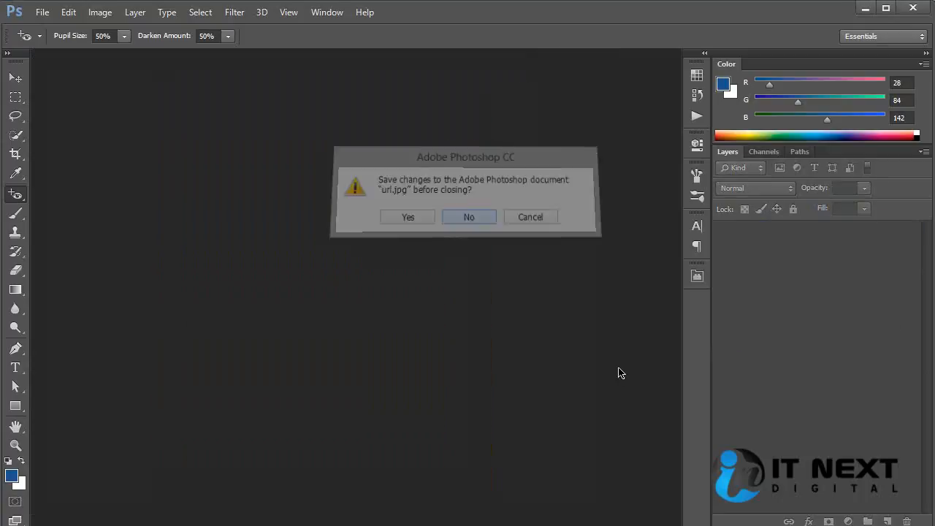
drag(721, 507, 377, 278)
drag(447, 382, 704, 522)
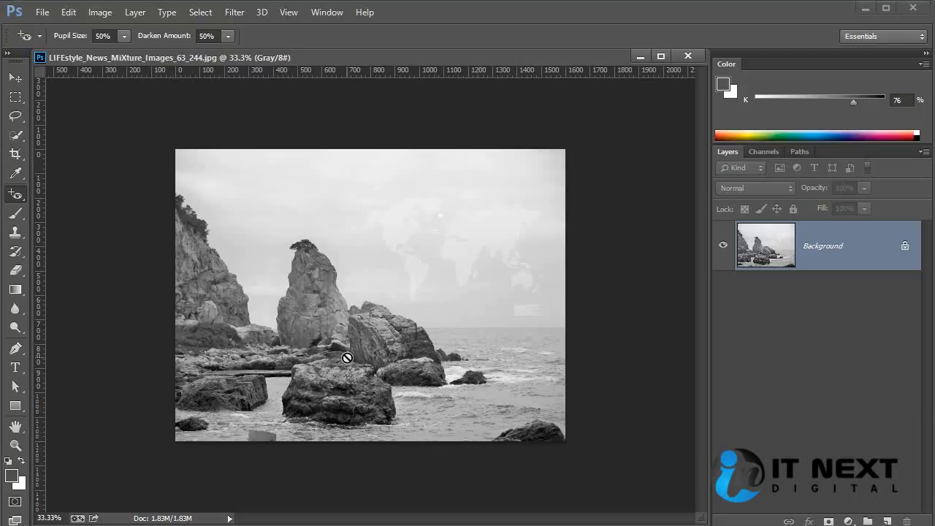
- Move the rock in the photo's lower right corner toward the middle with the Content-Aware Move tool, then deselect it
right_click(20, 199)
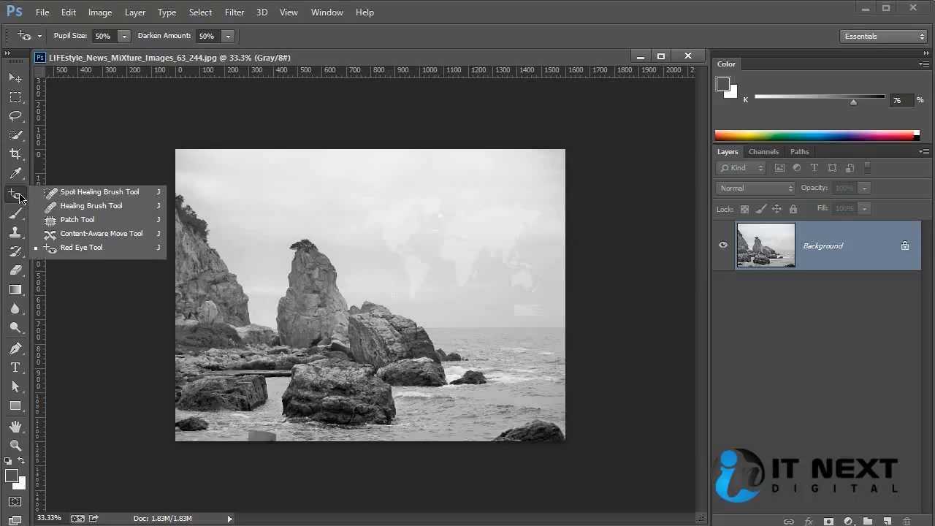
click(102, 234)
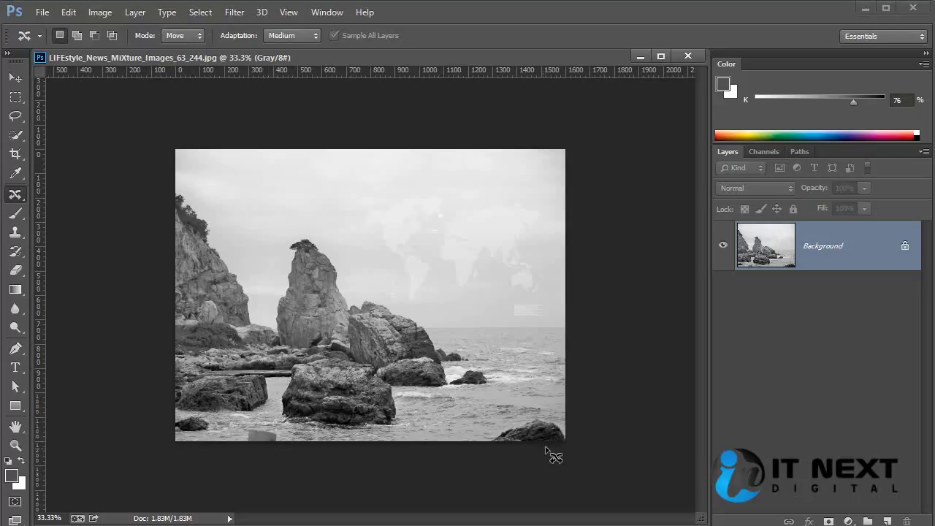
mouse_move(567, 434)
mouse_down()
mouse_move(521, 415)
mouse_move(484, 441)
mouse_move(572, 458)
mouse_move(567, 431)
mouse_move(459, 441)
mouse_up()
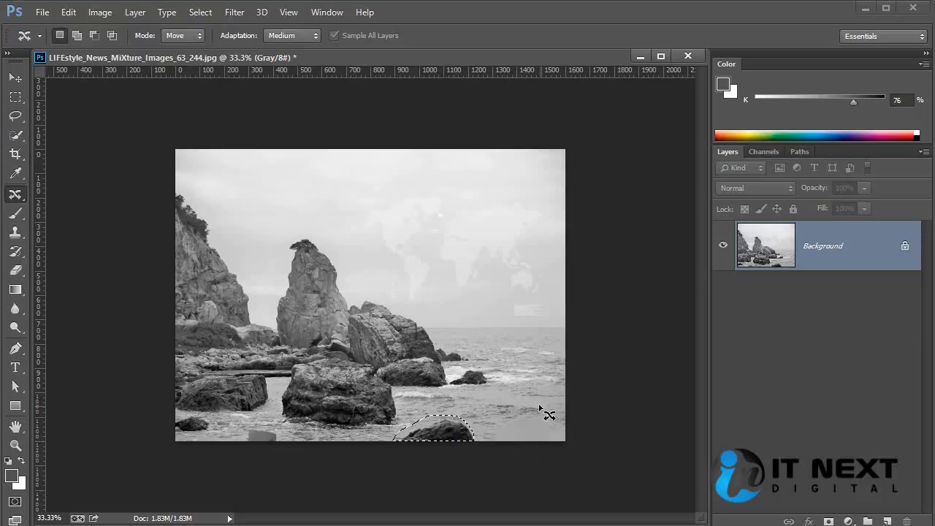
key(ctrl+d)
- Patch the smudged water in the photo's lower right corner with the clean waves just above it
key(ctrl+plus)
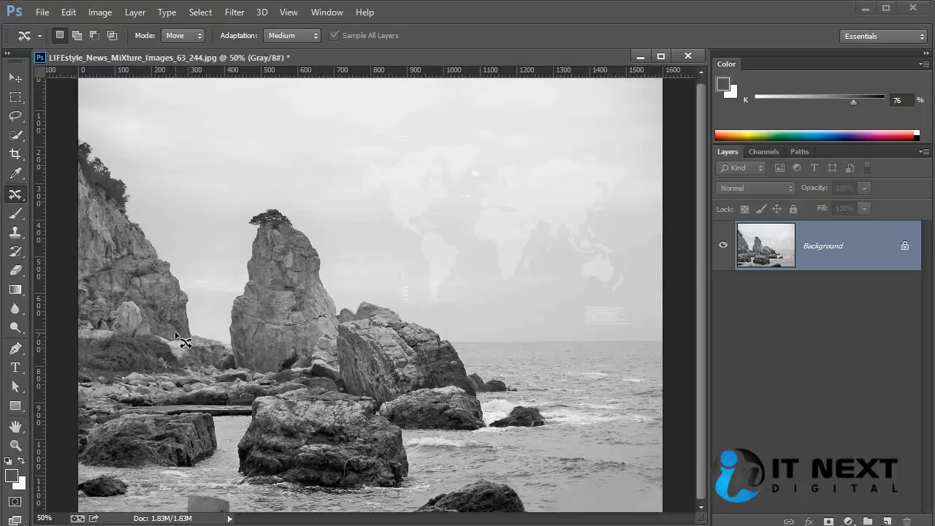
right_click(22, 199)
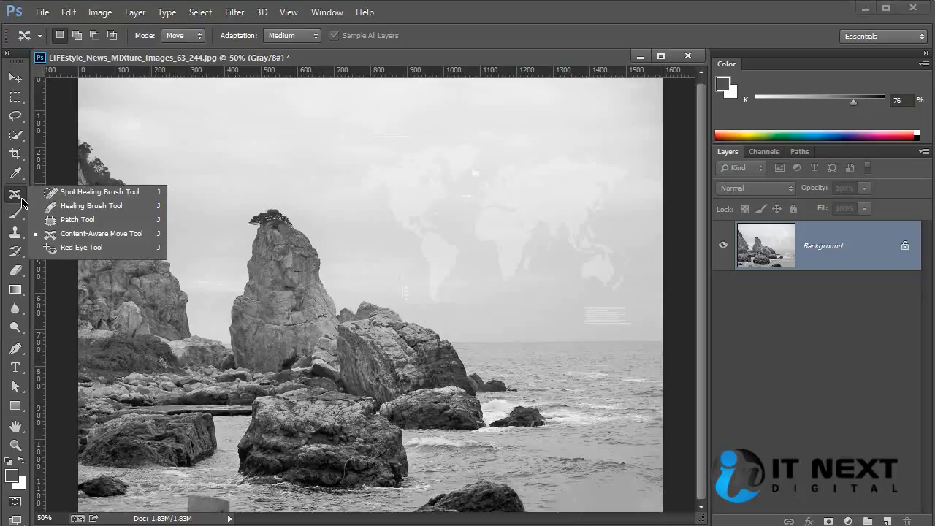
click(109, 220)
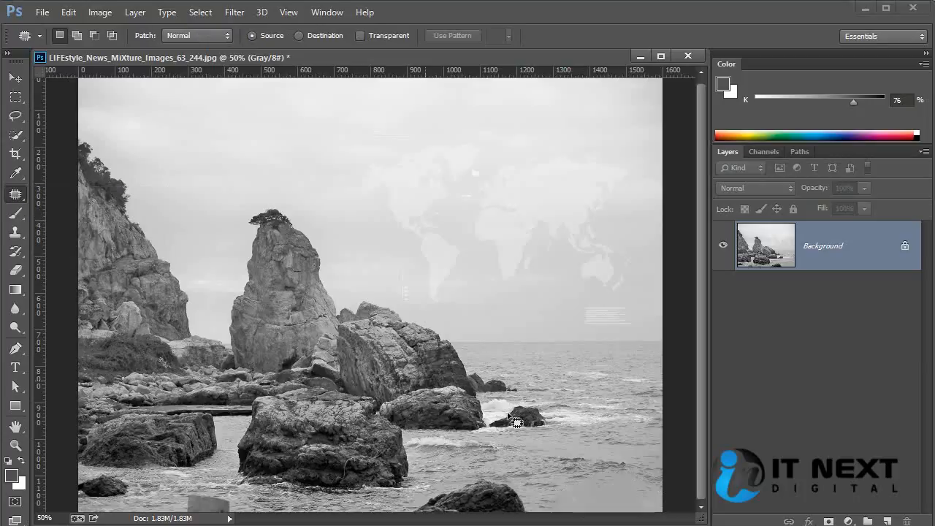
mouse_move(648, 473)
mouse_down()
mouse_move(661, 483)
mouse_move(622, 466)
mouse_move(589, 469)
mouse_move(553, 488)
mouse_move(559, 515)
mouse_move(683, 521)
mouse_move(661, 482)
mouse_move(620, 501)
mouse_move(623, 445)
mouse_up()
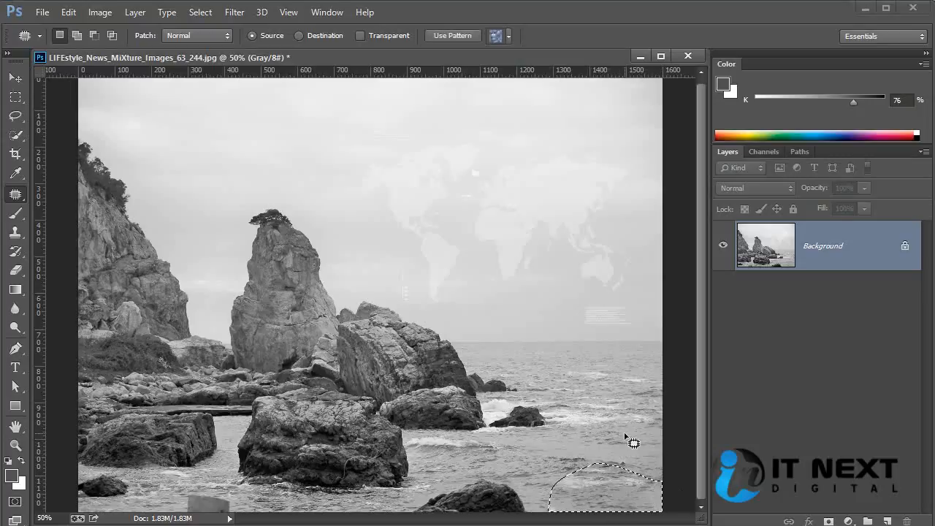
key(ctrl+d)
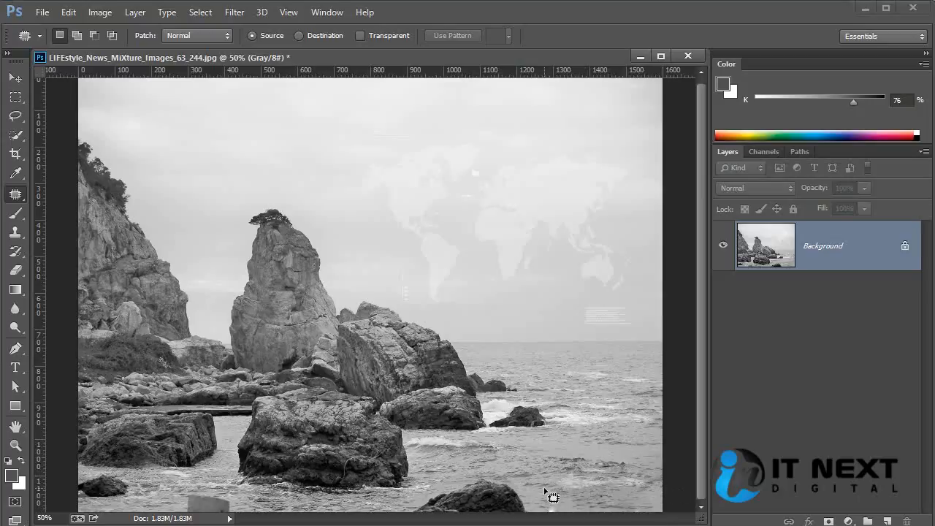
- Try to patch the grey block at the photo's bottom edge with water from the right part of the sea
mouse_move(238, 509)
mouse_down()
mouse_move(185, 483)
mouse_move(173, 516)
mouse_move(536, 461)
mouse_move(573, 460)
mouse_move(598, 479)
mouse_up()
key(ctrl+d)
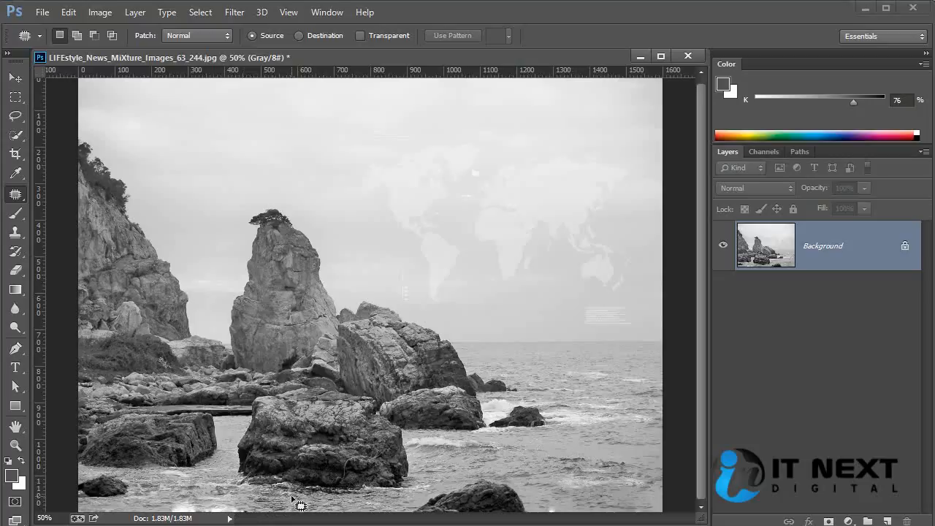
key(ctrl+z)
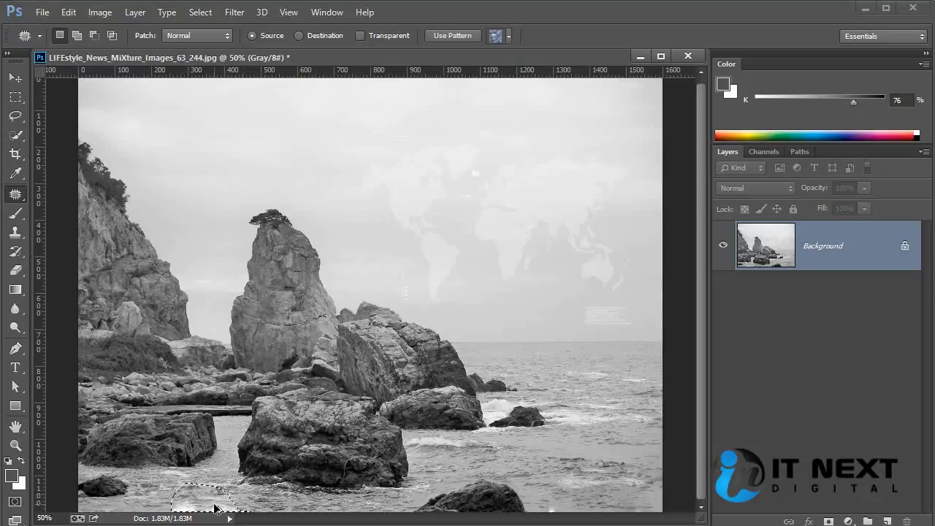
drag(208, 506, 493, 469)
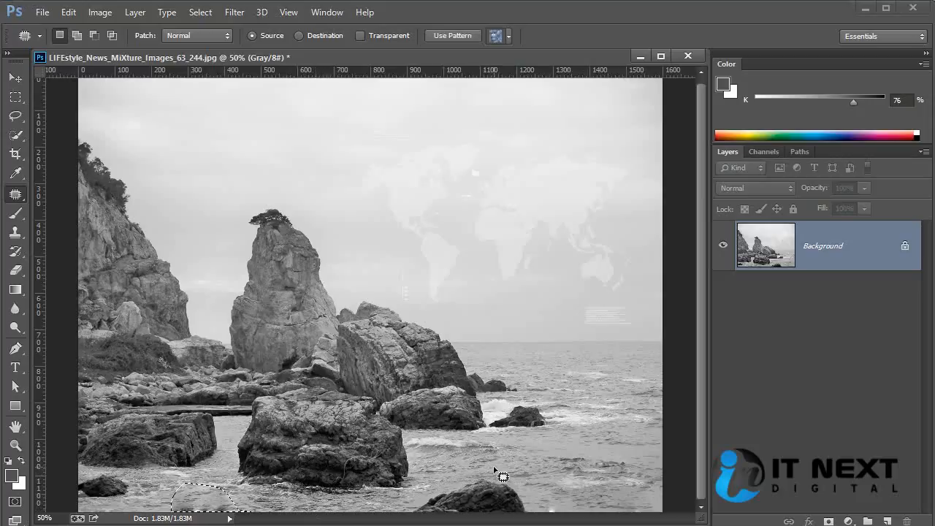
mouse_move(572, 414)
mouse_down()
mouse_move(581, 391)
mouse_move(602, 385)
mouse_move(650, 415)
mouse_move(604, 402)
mouse_up()
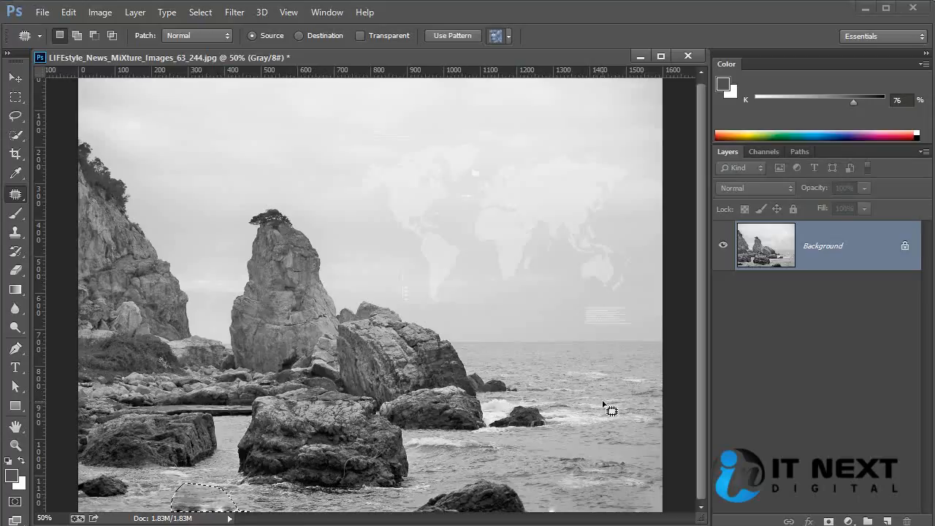
click(266, 509)
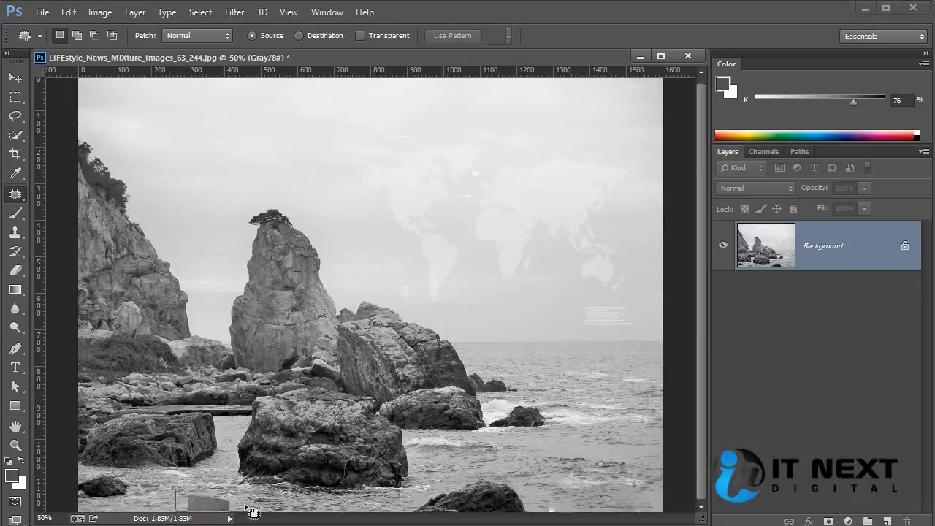
- Patch the grey block and the small rock in the photo's lower left area with the water right beside them
mouse_move(178, 500)
mouse_down()
mouse_move(237, 510)
mouse_move(218, 505)
mouse_move(284, 512)
mouse_up()
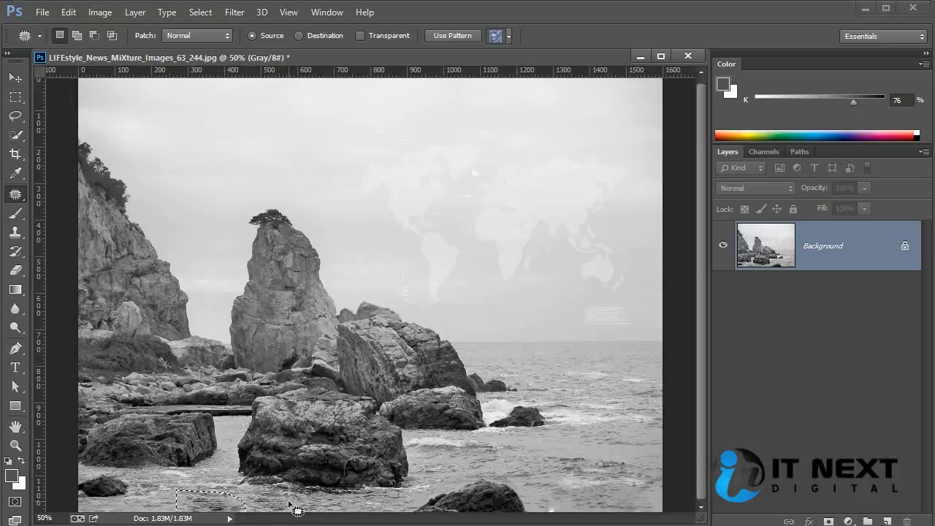
click(296, 509)
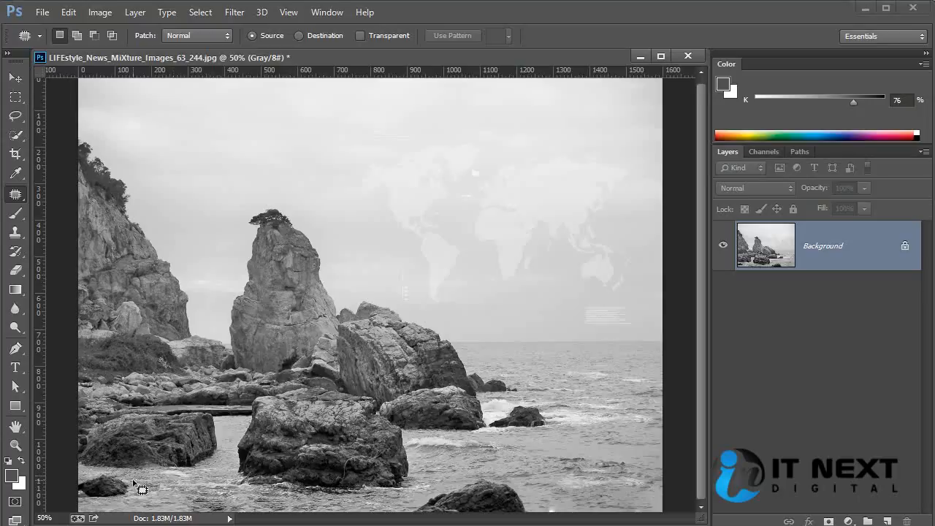
mouse_move(107, 484)
mouse_down()
mouse_move(144, 481)
mouse_move(71, 472)
mouse_move(64, 492)
mouse_move(73, 504)
mouse_move(118, 504)
mouse_move(128, 489)
mouse_move(123, 476)
mouse_move(199, 501)
mouse_up()
key(ctrl+d)
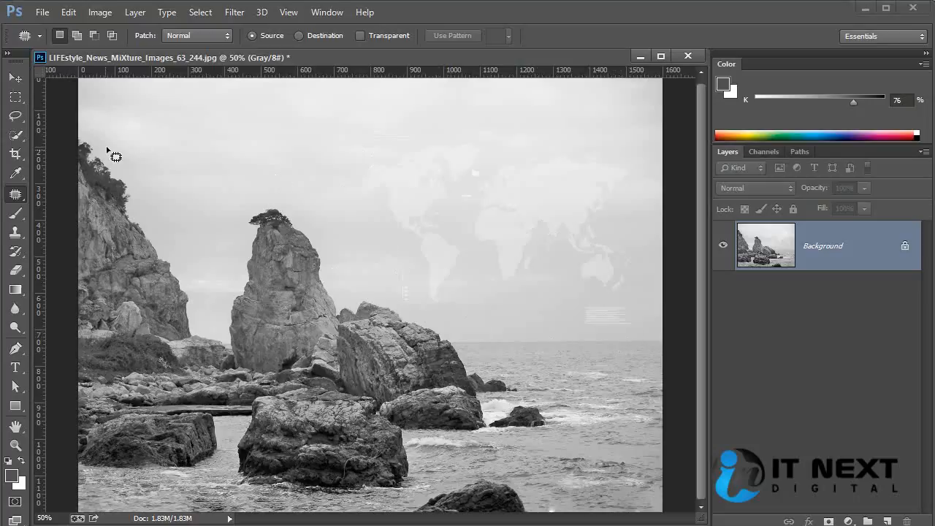
- Patch the faint text lines below the world map and the small vertical mark beside it with clear sky
mouse_move(636, 305)
mouse_down()
mouse_move(578, 301)
mouse_move(583, 333)
mouse_move(611, 334)
mouse_move(650, 321)
mouse_move(627, 302)
mouse_move(528, 327)
mouse_up()
key(ctrl+d)
mouse_move(422, 301)
mouse_down()
mouse_move(404, 258)
mouse_move(390, 287)
mouse_move(410, 312)
mouse_move(420, 295)
mouse_move(522, 328)
mouse_up()
key(ctrl+d)
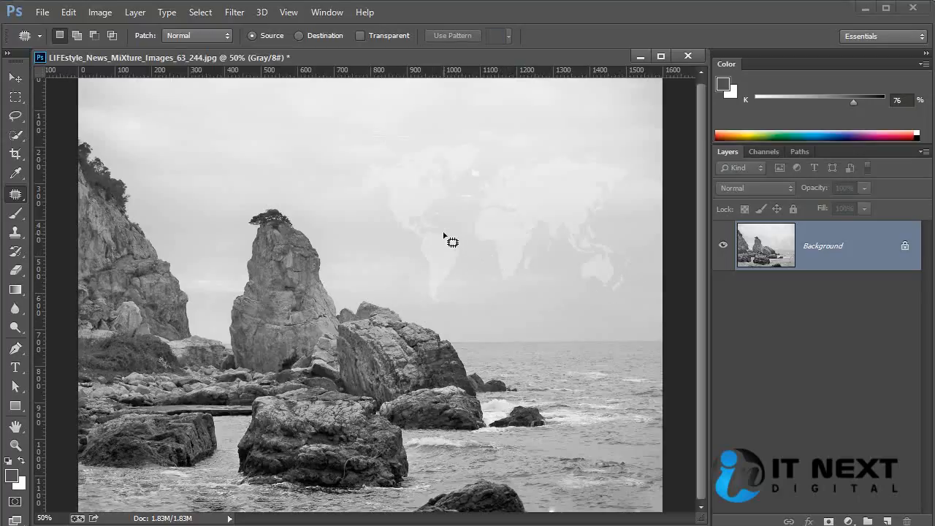
- Patch South America and North America of the faint world map with clear sky from the photo's upper left
mouse_move(441, 227)
mouse_down()
mouse_move(411, 251)
mouse_move(415, 293)
mouse_move(436, 311)
mouse_move(477, 269)
mouse_move(434, 228)
mouse_up()
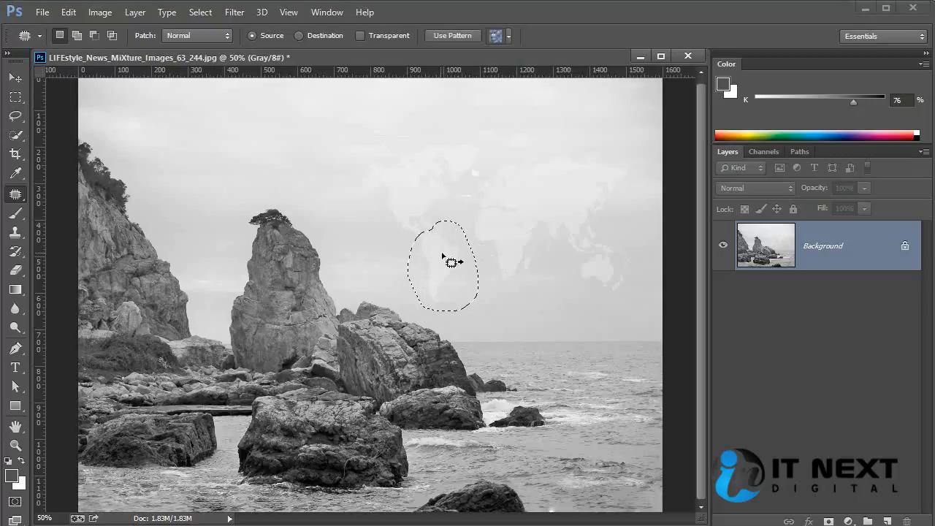
mouse_move(454, 268)
mouse_down()
mouse_move(279, 165)
mouse_move(242, 164)
mouse_up()
mouse_move(436, 207)
mouse_down()
mouse_move(432, 243)
mouse_move(409, 123)
mouse_move(484, 159)
mouse_move(455, 226)
mouse_move(349, 203)
mouse_move(448, 125)
mouse_move(482, 150)
mouse_move(207, 139)
mouse_up()
key(ctrl+d)
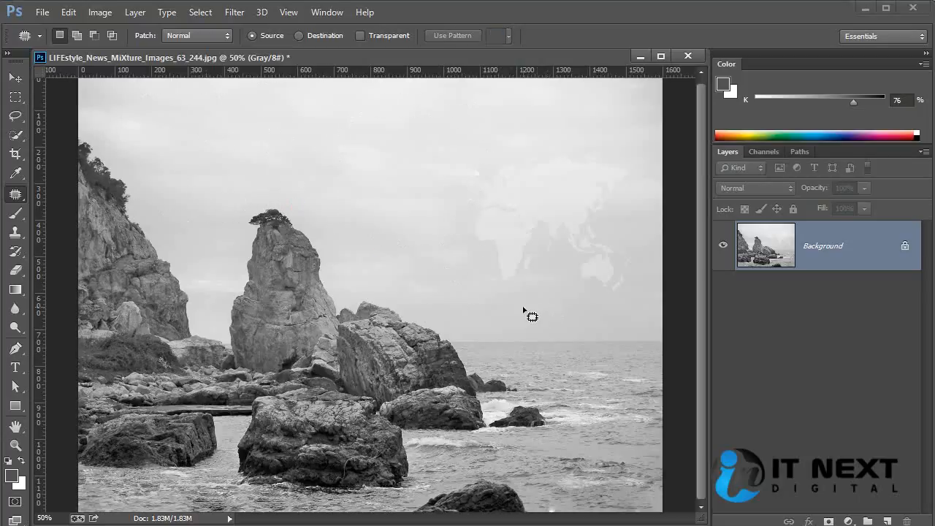
- Outline the remaining world map in the sky, fill it with Content-Aware at 100% opacity in Normal mode, and deselect
mouse_move(615, 310)
mouse_down()
mouse_move(550, 288)
mouse_move(512, 299)
mouse_move(374, 201)
mouse_move(354, 132)
mouse_move(538, 127)
mouse_move(614, 140)
mouse_move(652, 196)
mouse_move(652, 260)
mouse_move(613, 309)
mouse_up()
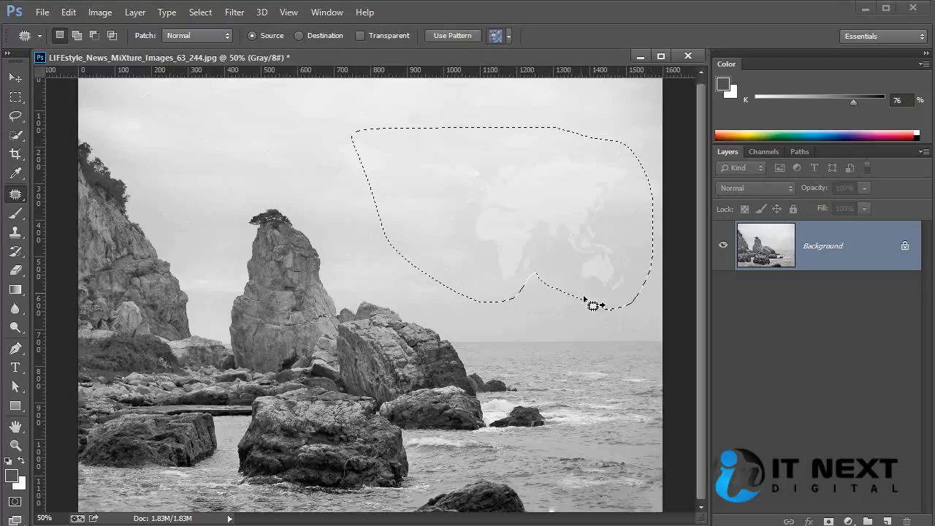
key(shift+BackSpace)
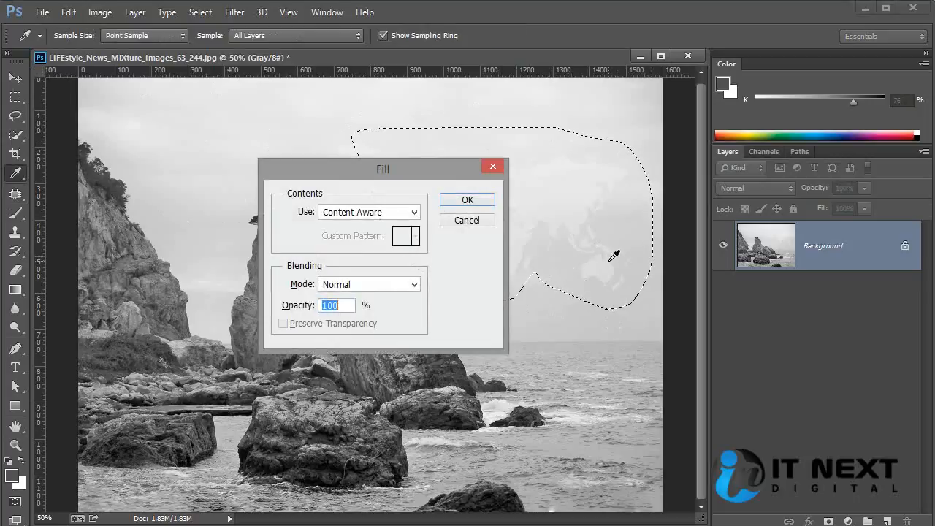
click(467, 202)
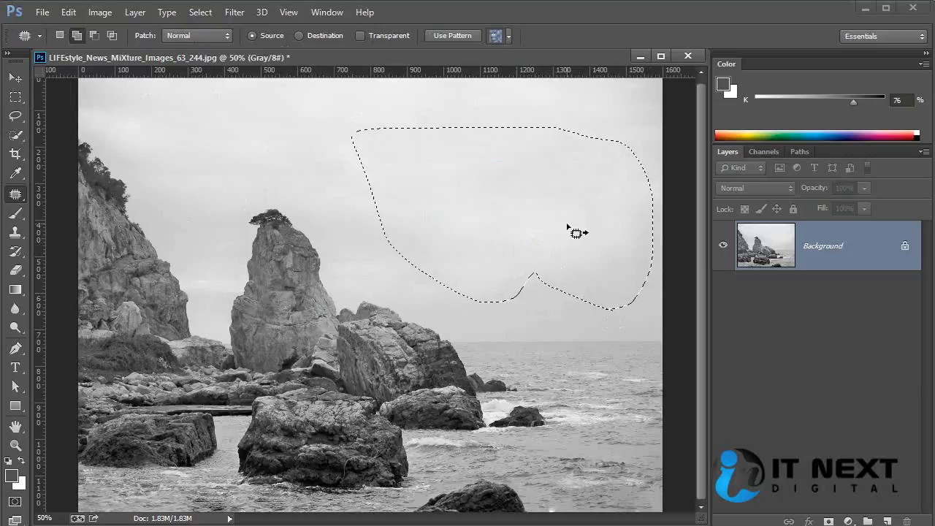
key(ctrl+d)
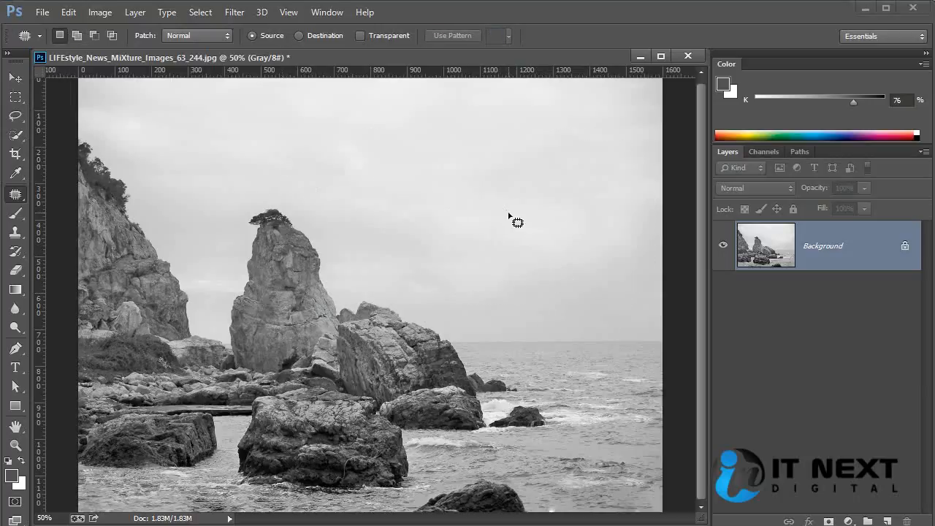